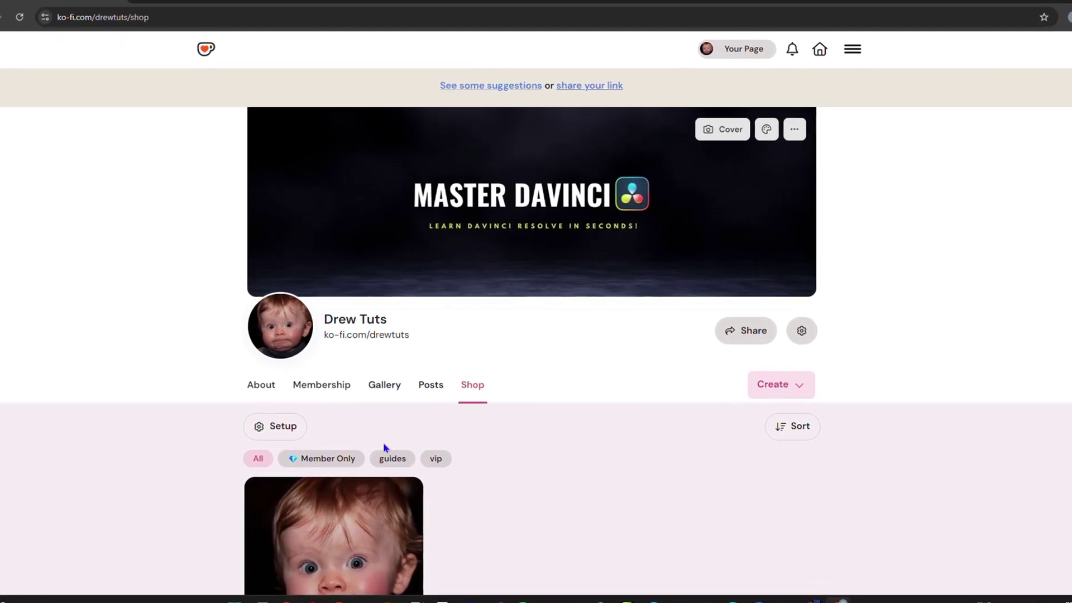
# - Go through the site menu and dashboard Home to the Commissions setup page
pyautogui.scroll(-4, 383, 442)
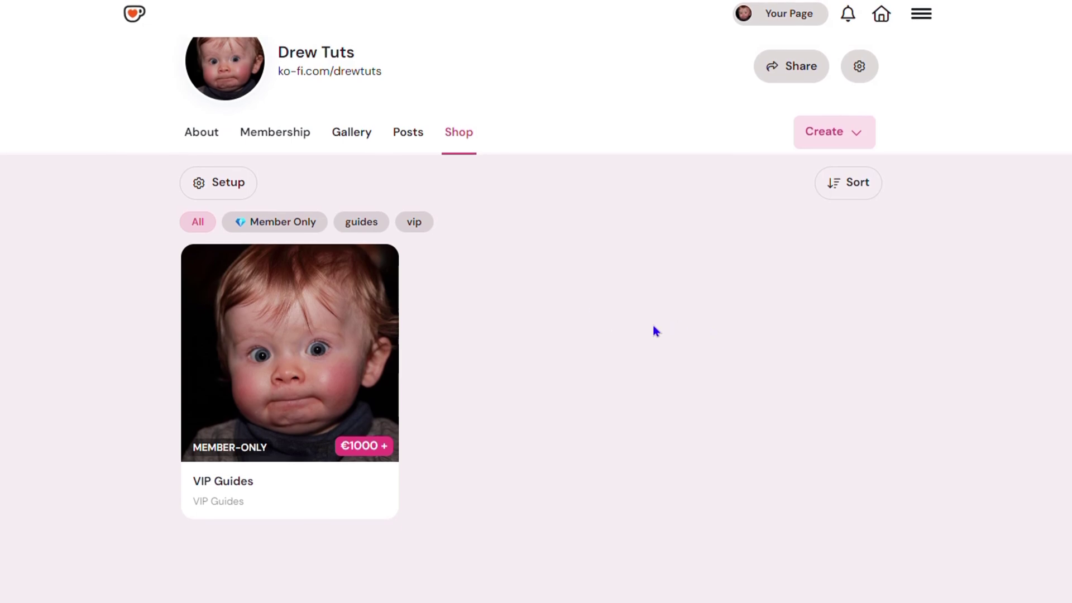
pyautogui.scroll(4, 652, 322)
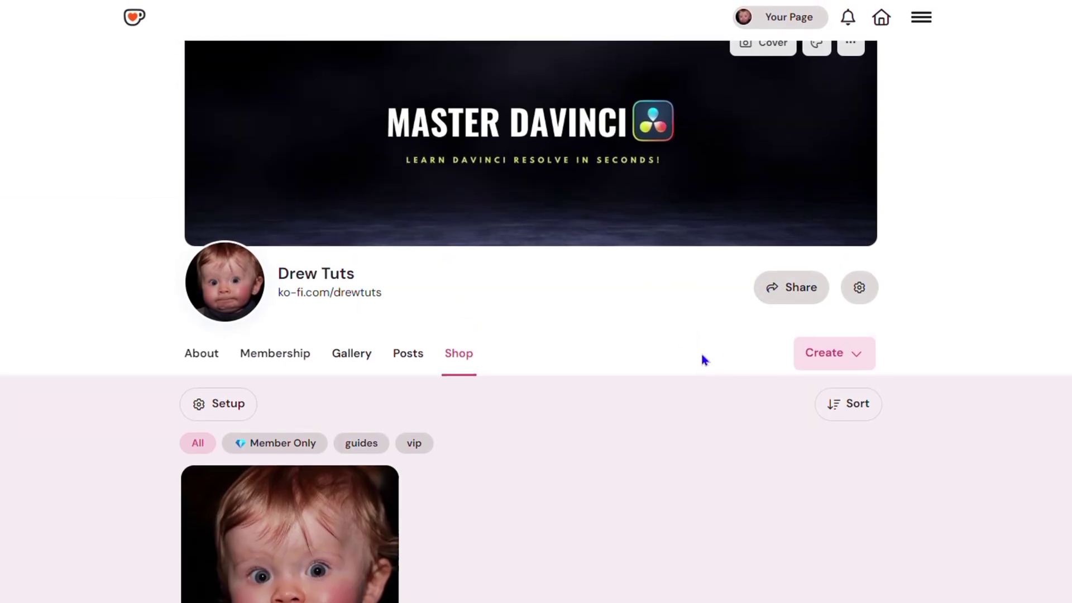
pyautogui.scroll(1, 919, 19)
pyautogui.click(920, 19)
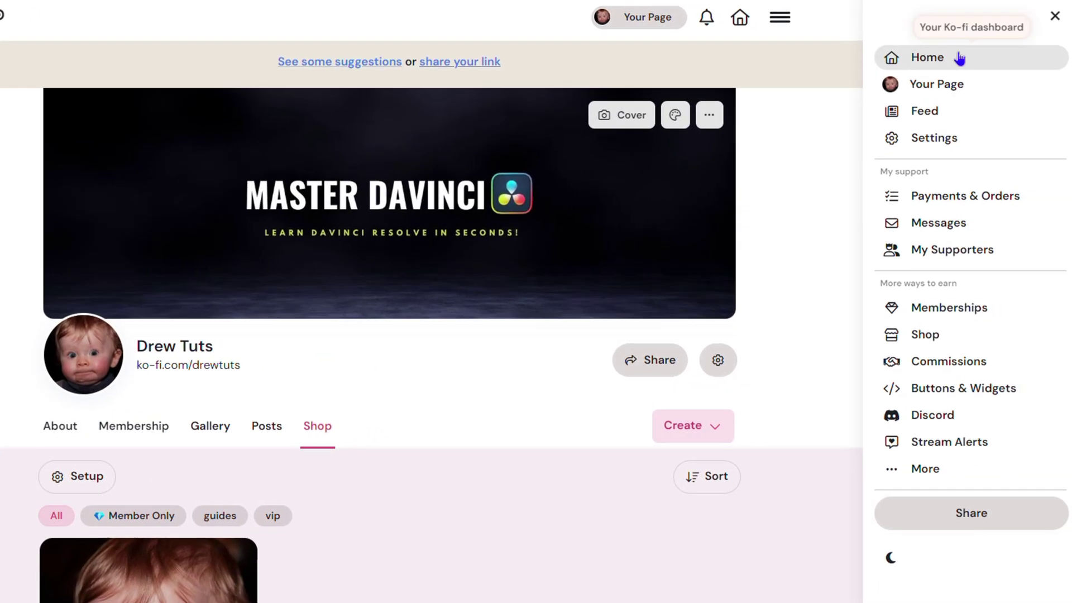
pyautogui.click(864, 47)
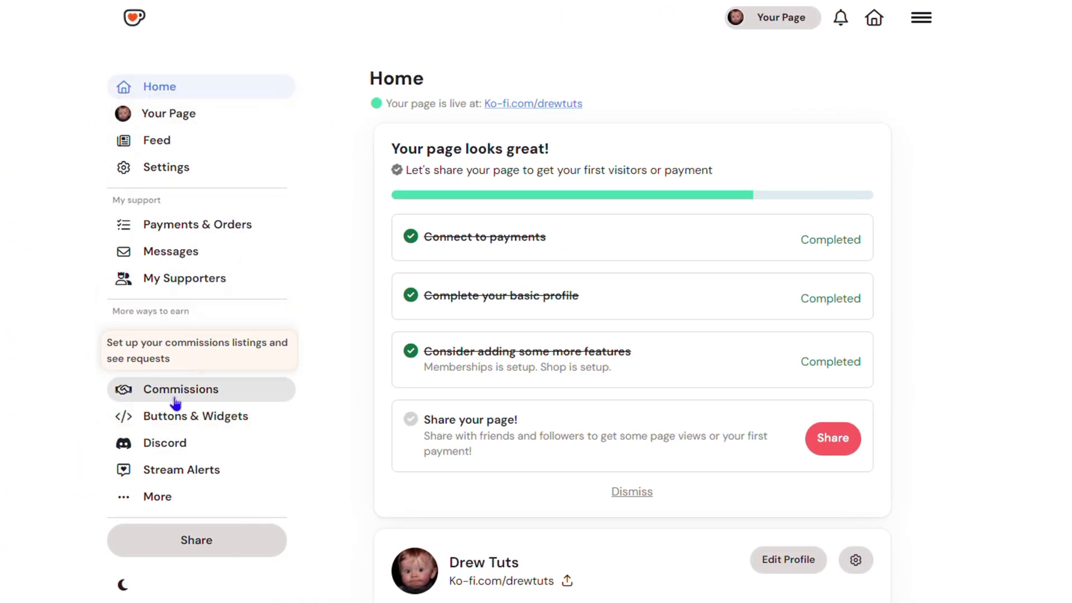
pyautogui.click(174, 394)
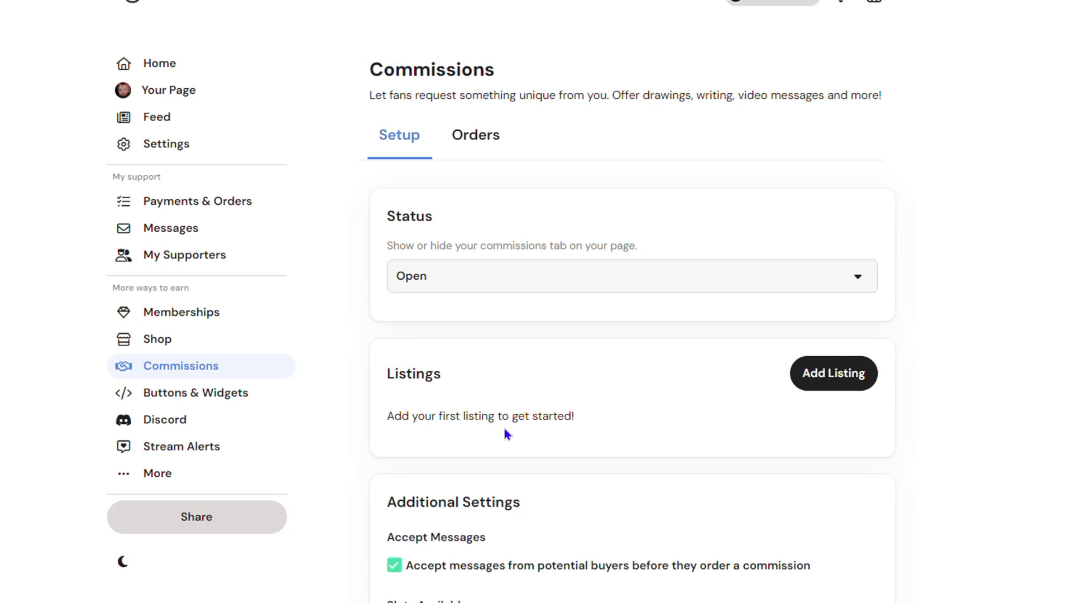
# - Add a new listing named 'Script Writing' with Requires Shipping left unchecked
pyautogui.click(848, 375)
pyautogui.click(388, 74)
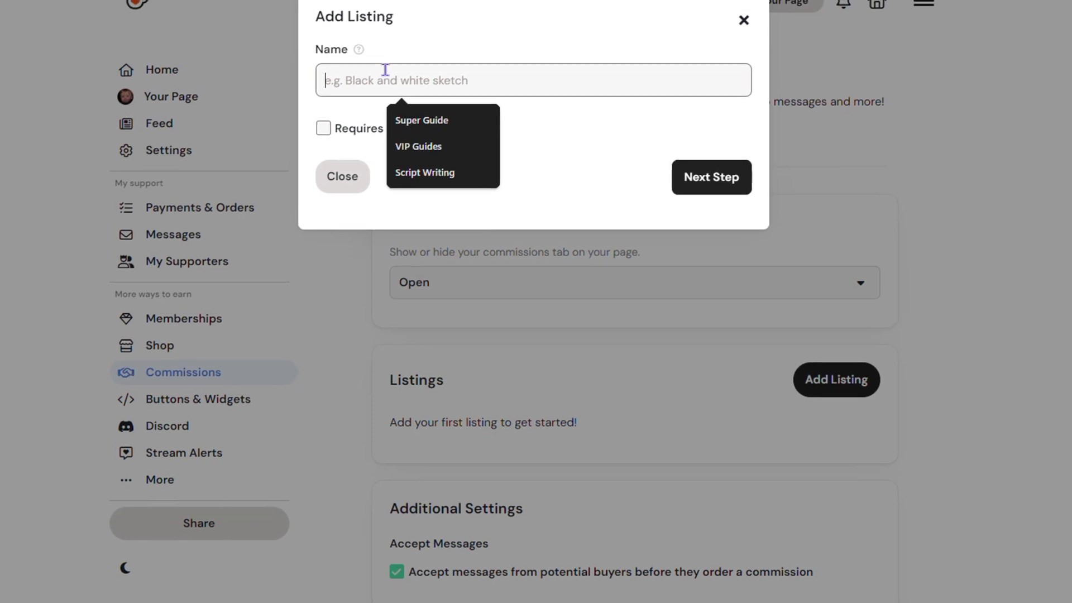
pyautogui.click(427, 166)
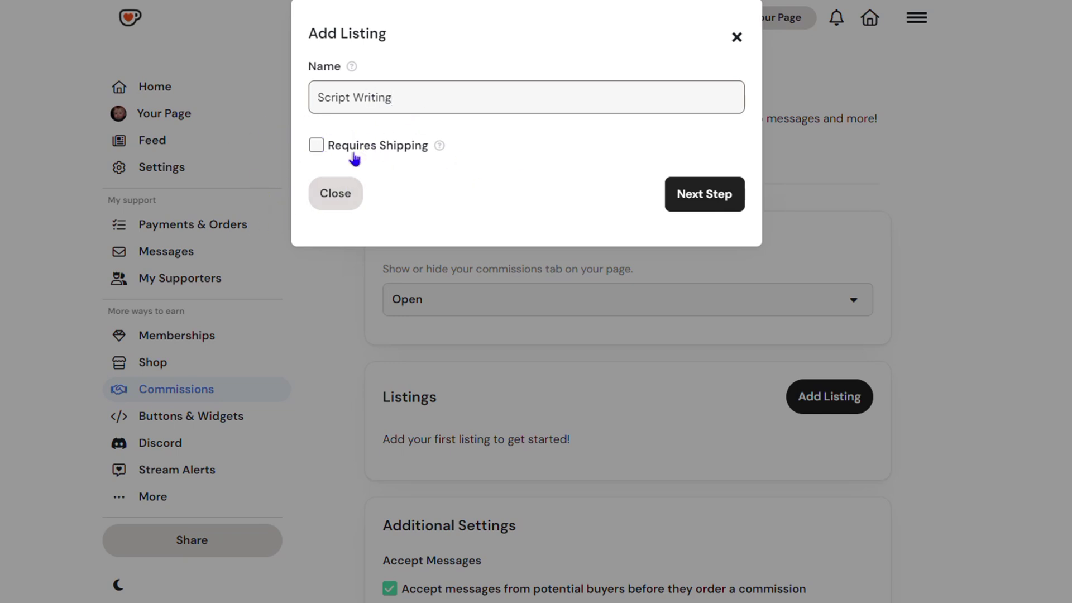
pyautogui.click(317, 146)
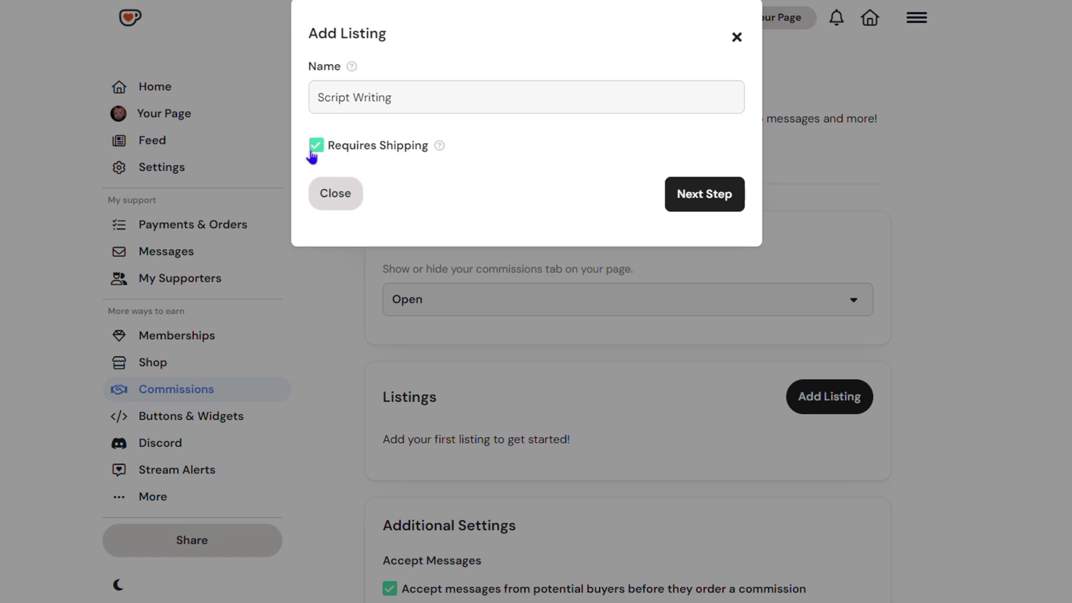
pyautogui.click(315, 146)
pyautogui.click(505, 95)
# - Continue to the full listing form and set the description to 'Script Writing'
pyautogui.click(712, 205)
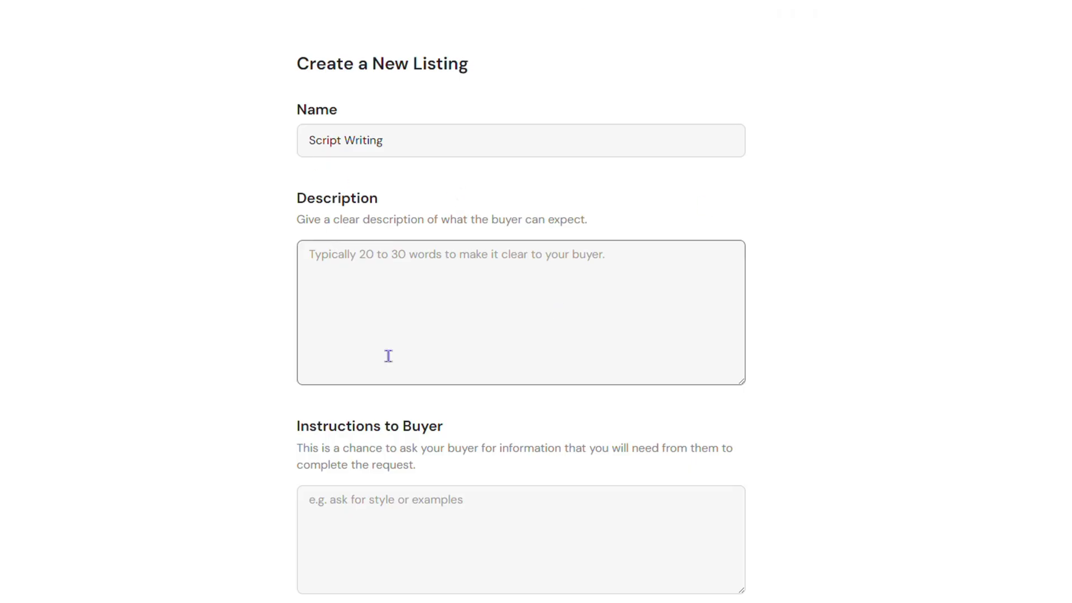
pyautogui.click(380, 294)
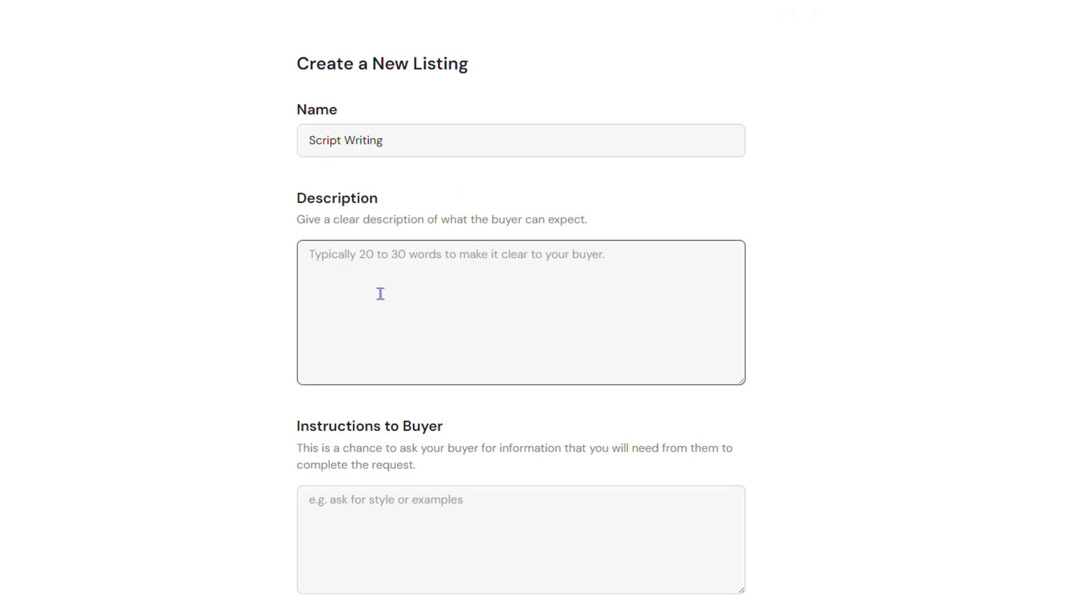
pyautogui.write('Script Writing')
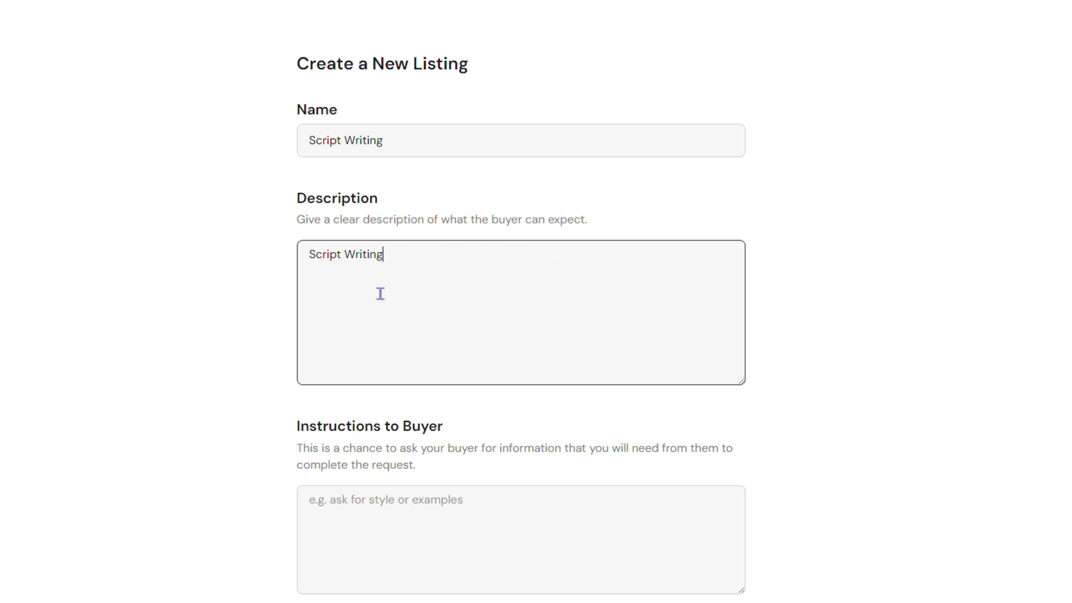
pyautogui.scroll(-4, 501, 443)
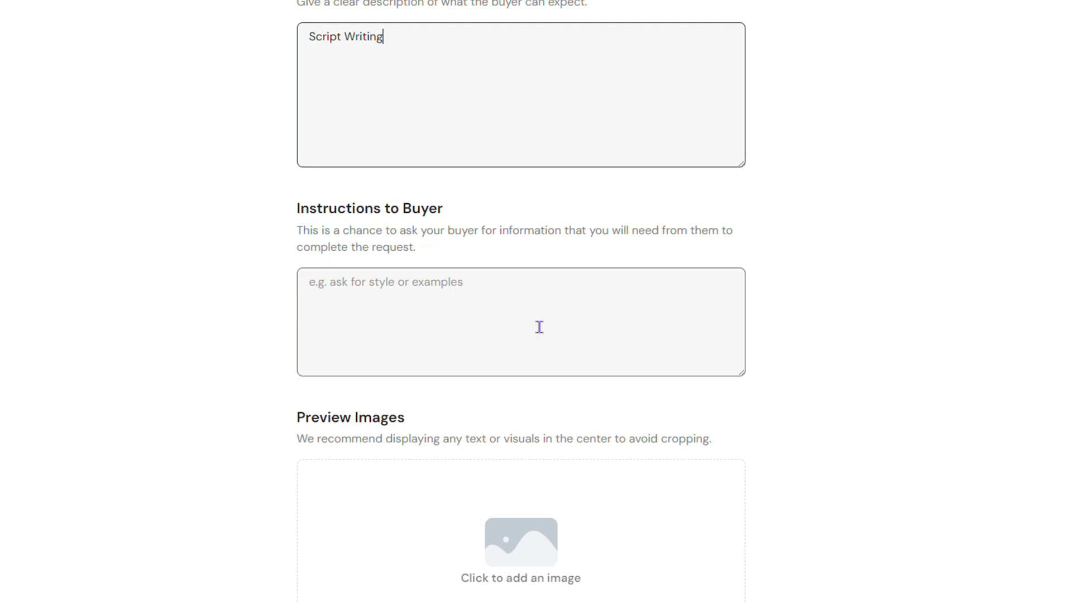
pyautogui.scroll(-6, 539, 327)
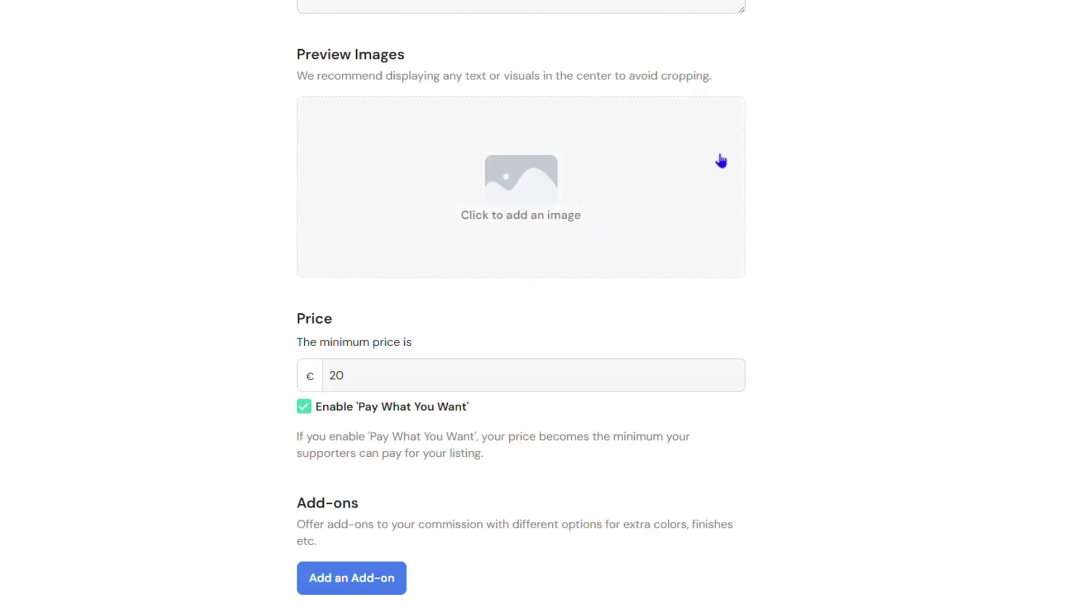
# - Upload the '100% WORKING' photo as the listing's preview image
pyautogui.click(565, 165)
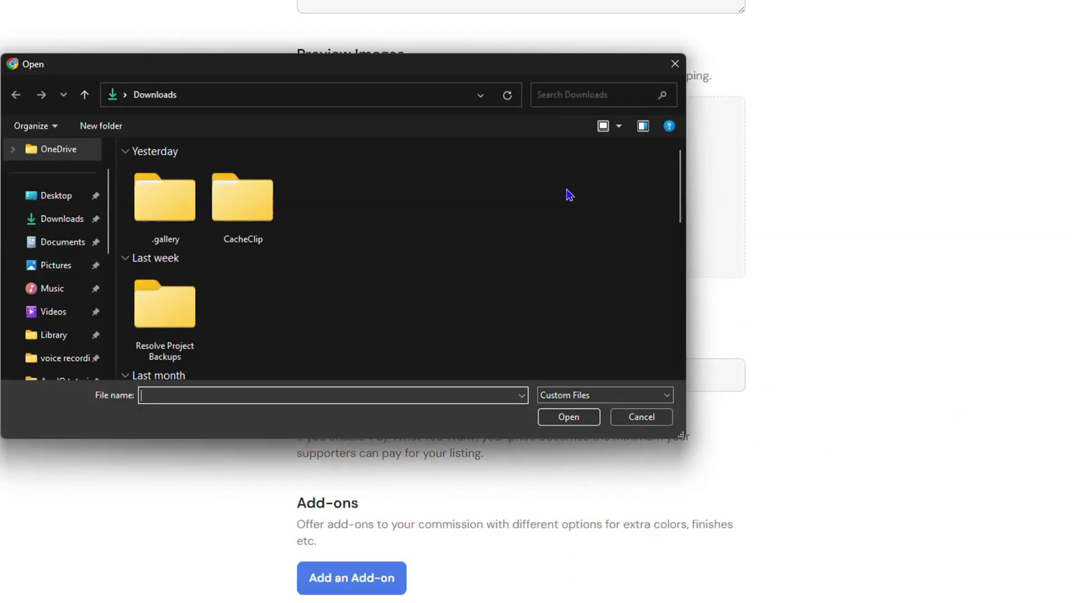
pyautogui.scroll(-10, 230, 280)
pyautogui.scroll(3, 301, 265)
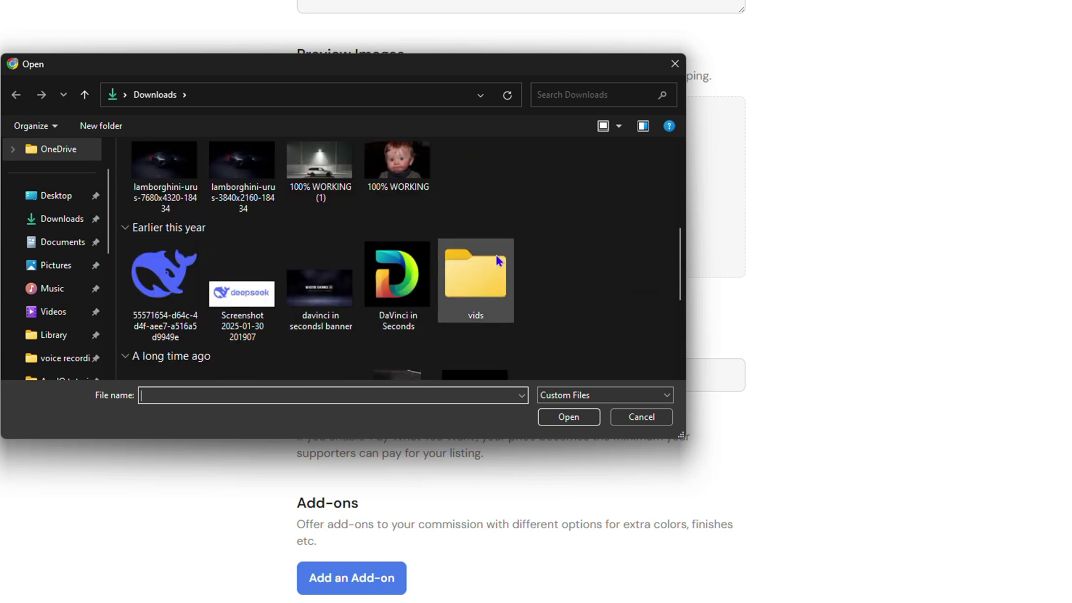
pyautogui.scroll(2, 499, 261)
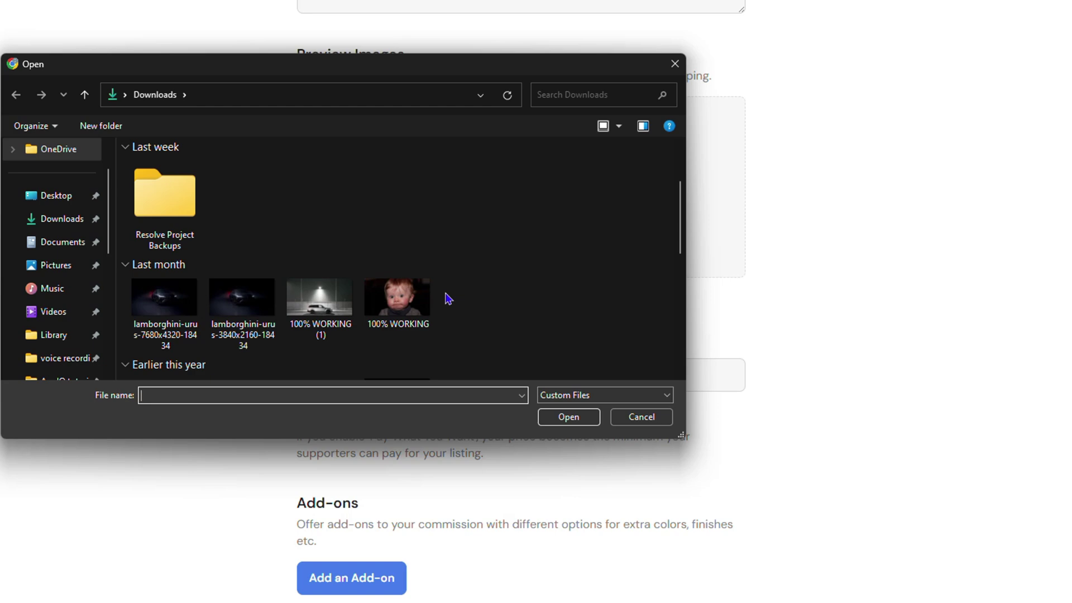
pyautogui.click(396, 296)
pyautogui.click(564, 423)
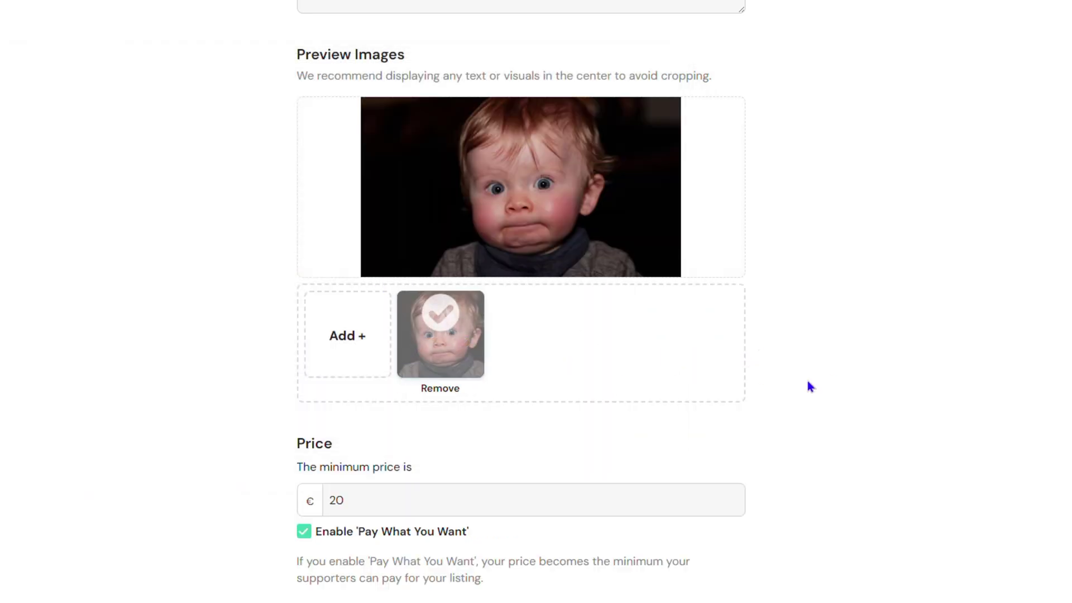
# - Set the commission's minimum price to €100
pyautogui.scroll(-2, 747, 301)
pyautogui.scroll(-1, 747, 328)
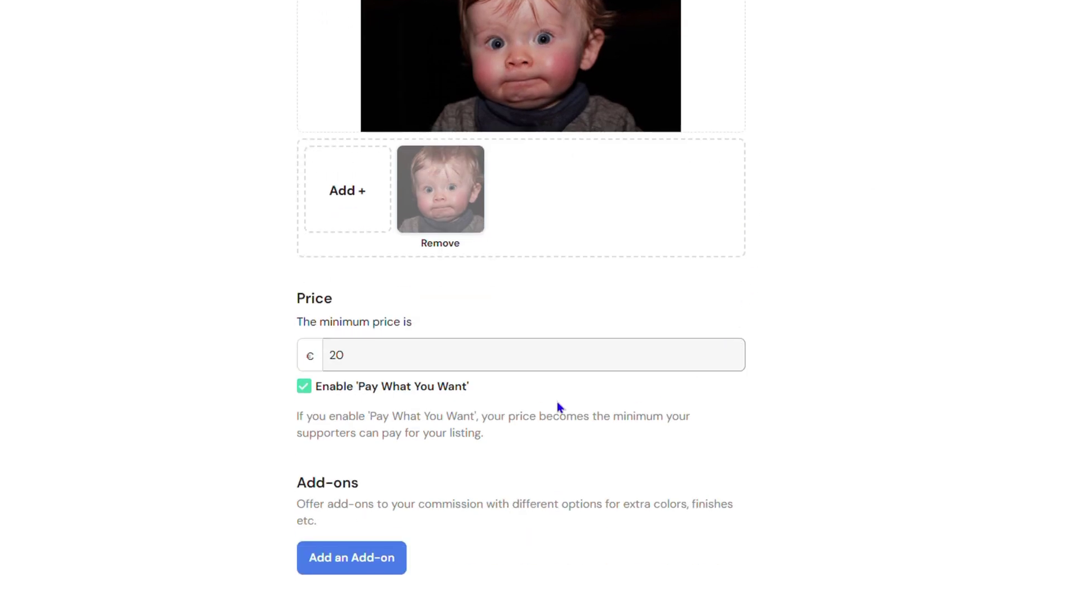
pyautogui.moveTo(350, 355); pyautogui.dragTo(309, 354)
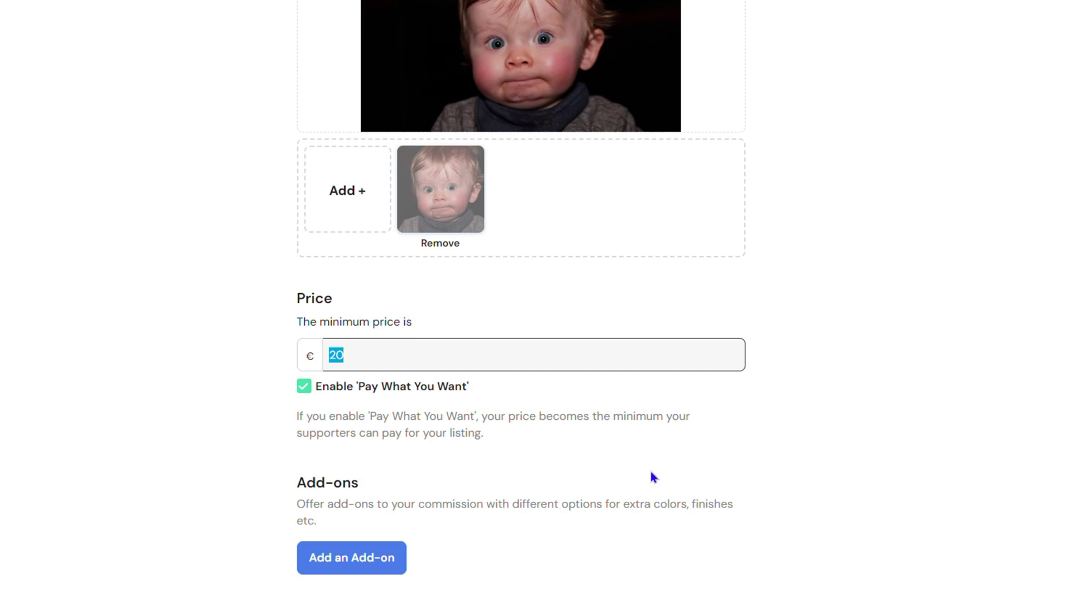
pyautogui.scroll(-4, 687, 447)
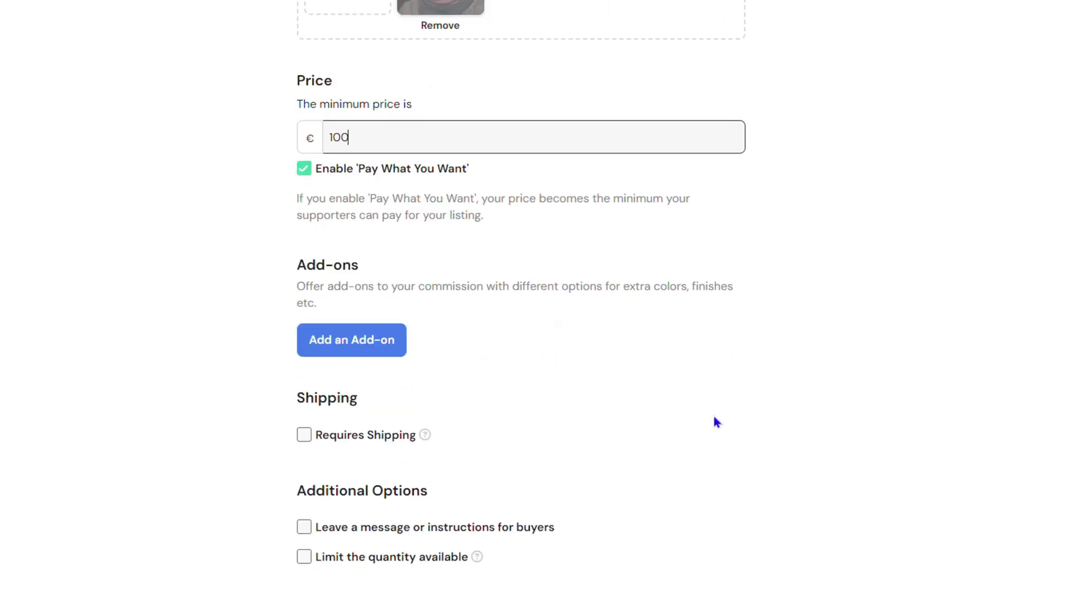
pyautogui.click(455, 442)
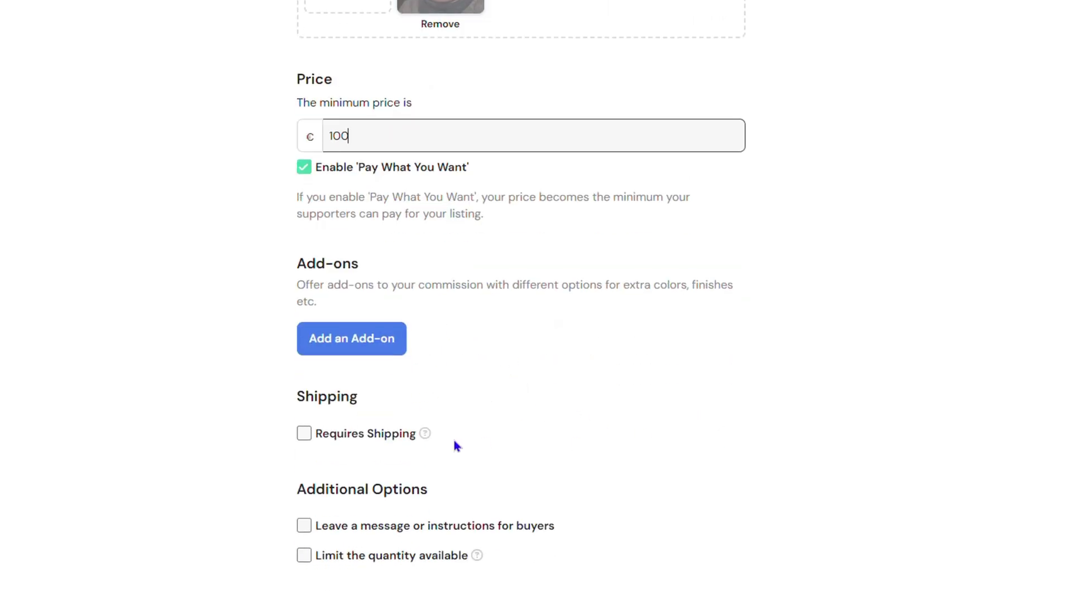
# - Leave Requires Shipping turned off for the commission
pyautogui.scroll(-3, 330, 330)
pyautogui.click(305, 290)
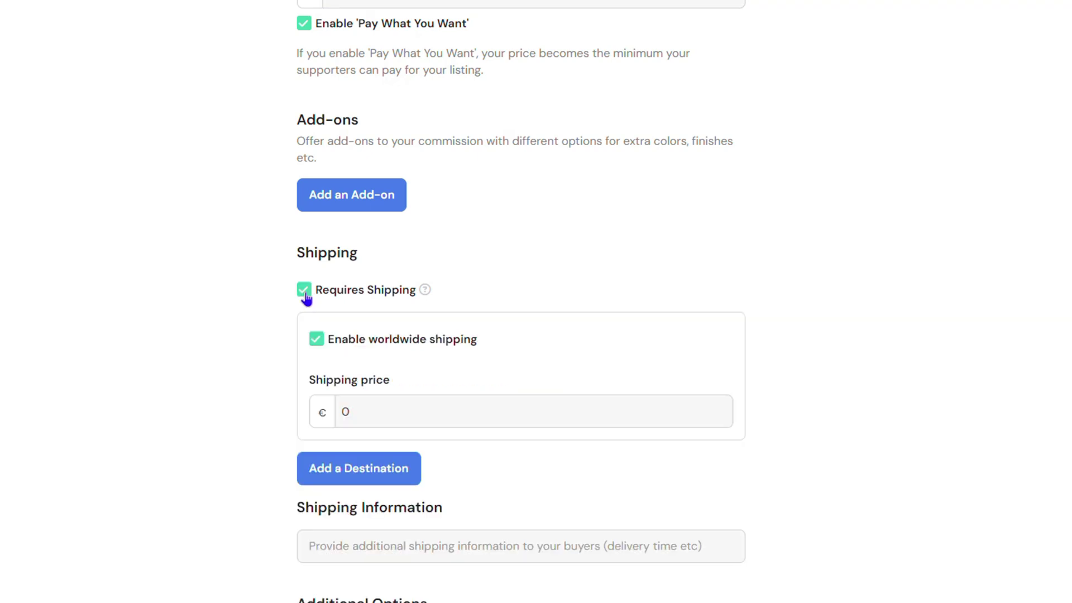
pyautogui.click(304, 291)
pyautogui.click(304, 291)
pyautogui.click(304, 291)
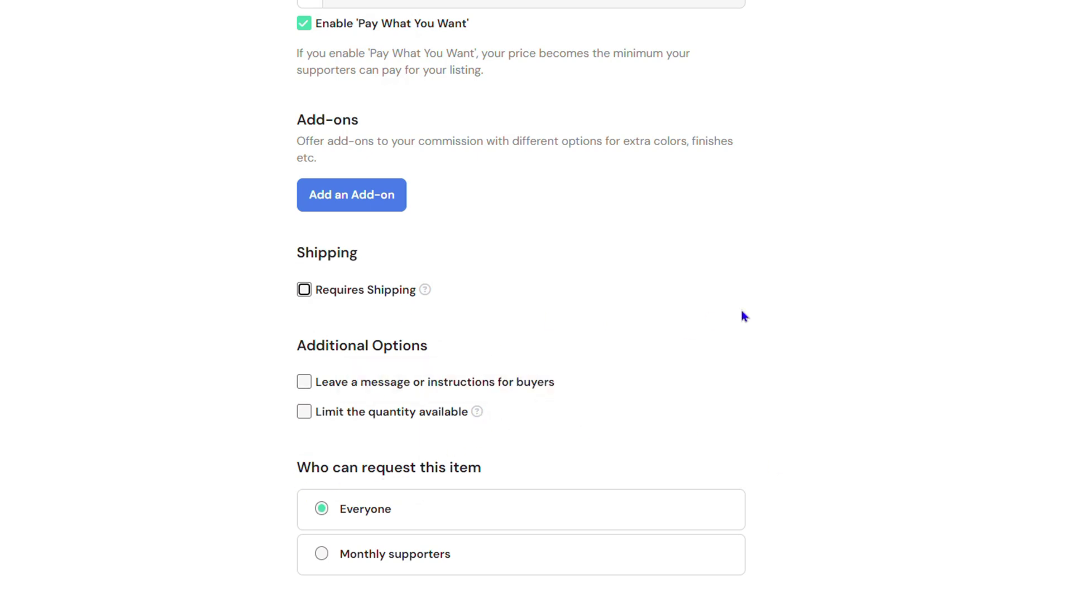
pyautogui.scroll(-3, 744, 316)
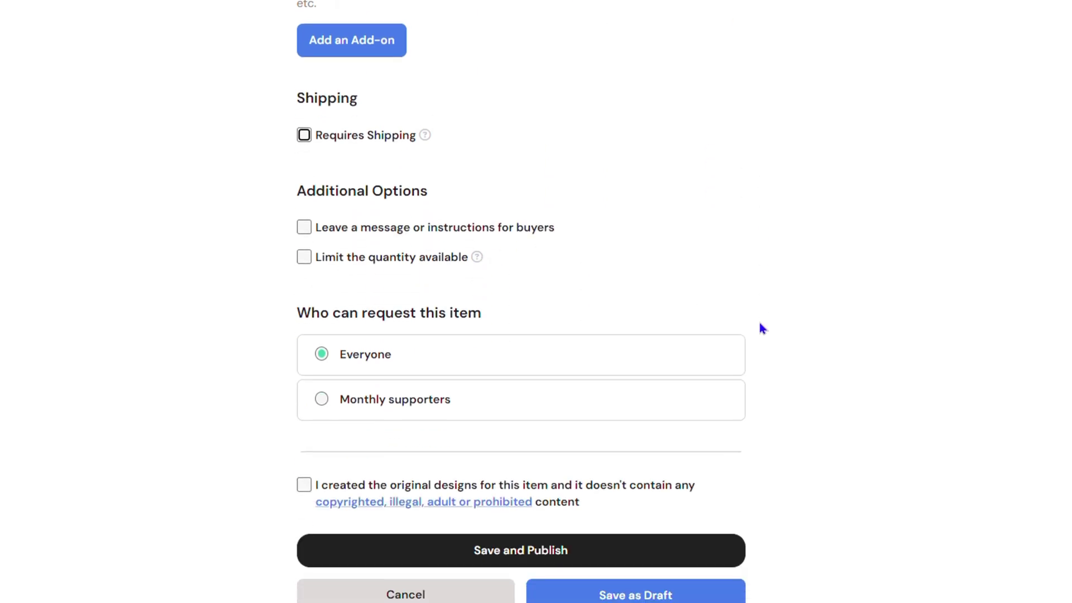
# - Let Everyone request it, confirm the originality declaration, and save and publish
pyautogui.click(325, 401)
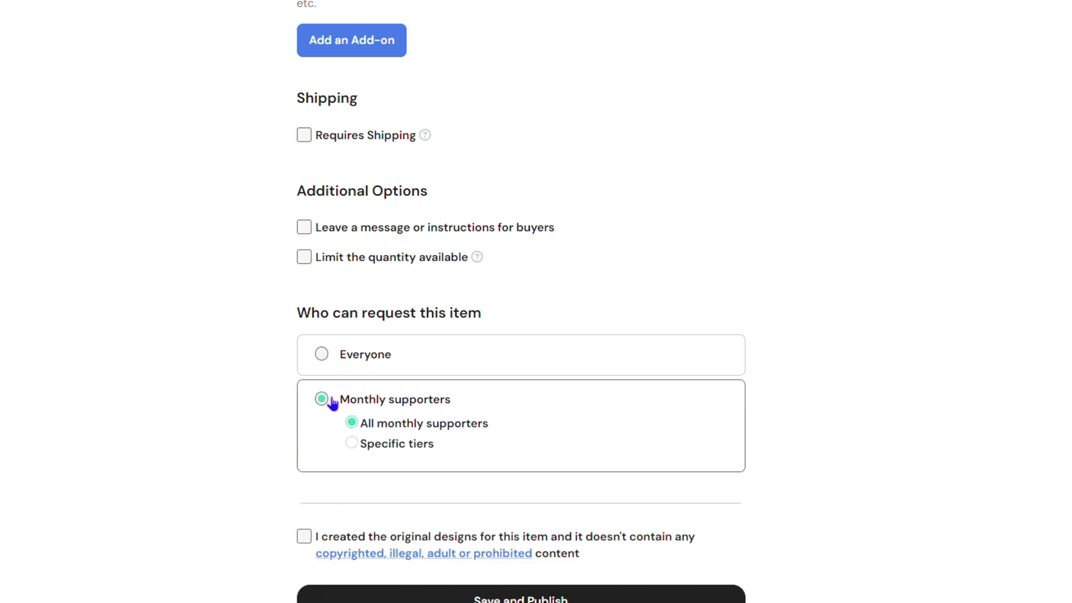
pyautogui.click(353, 444)
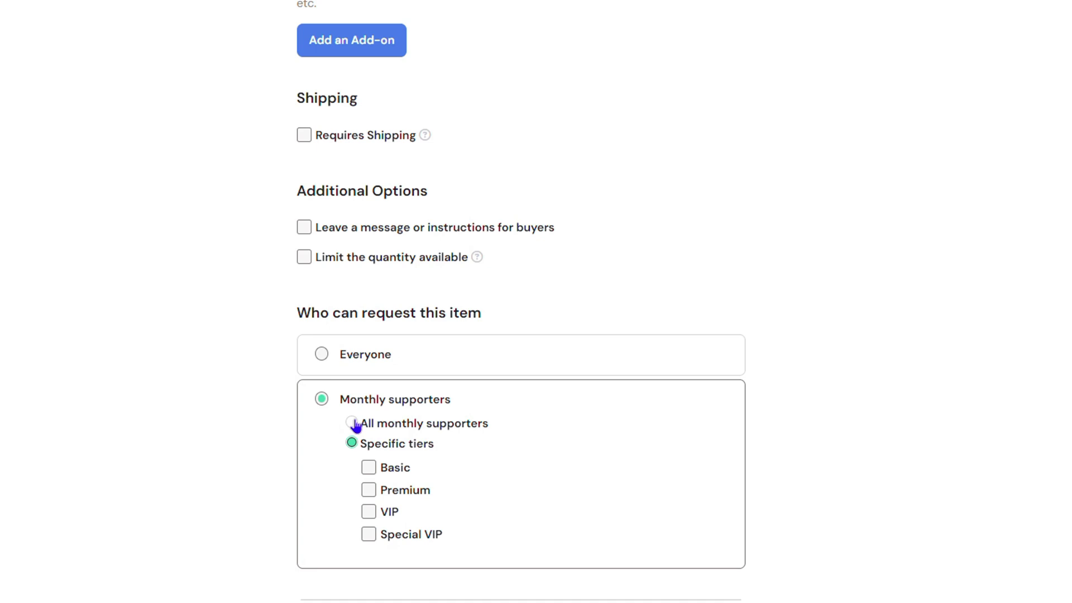
pyautogui.click(320, 353)
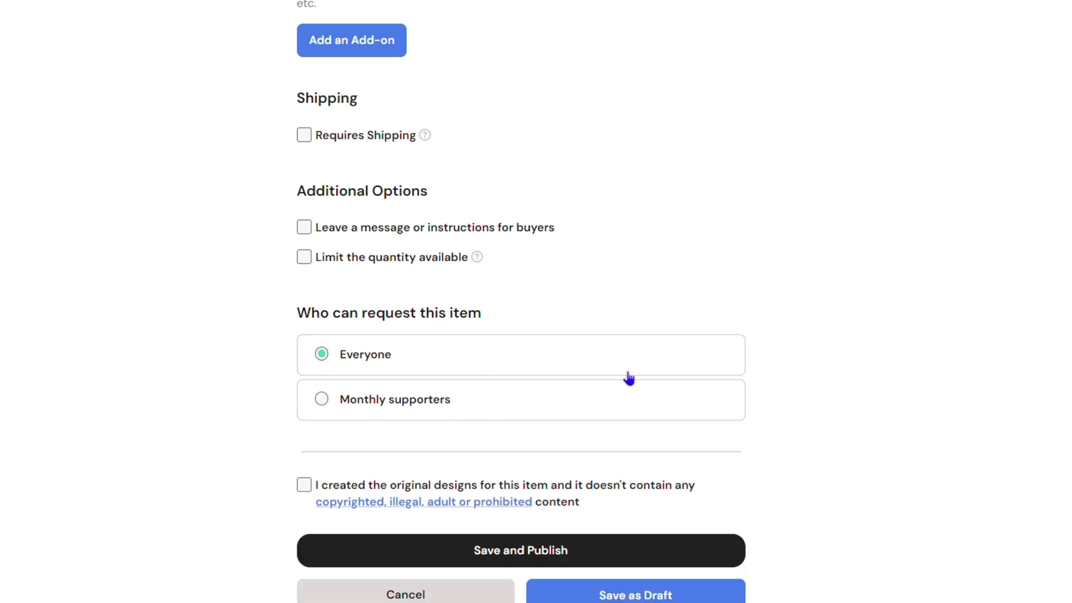
pyautogui.click(304, 485)
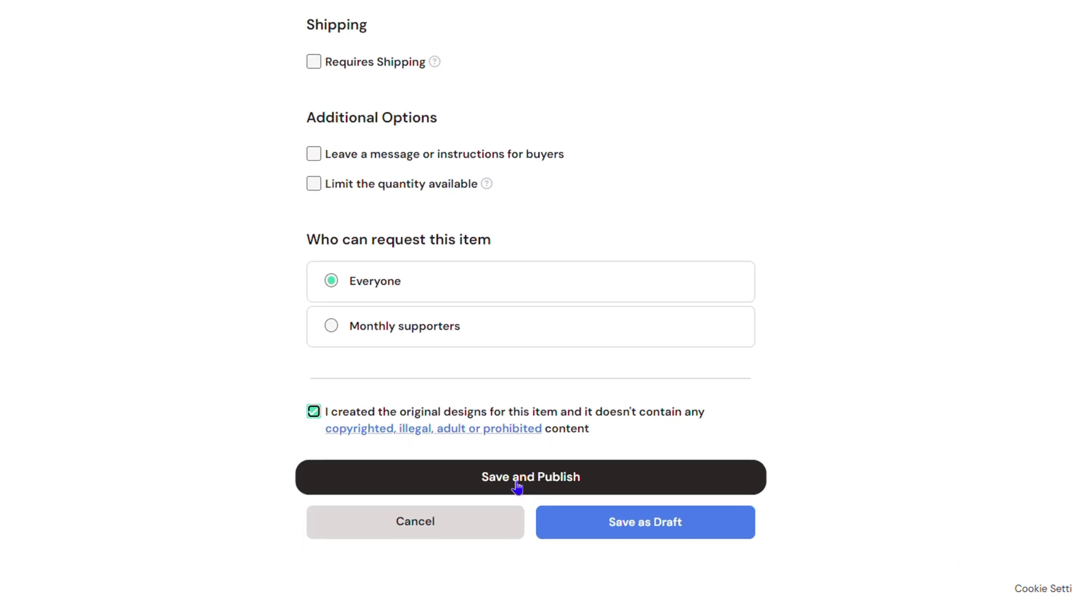
pyautogui.click(517, 487)
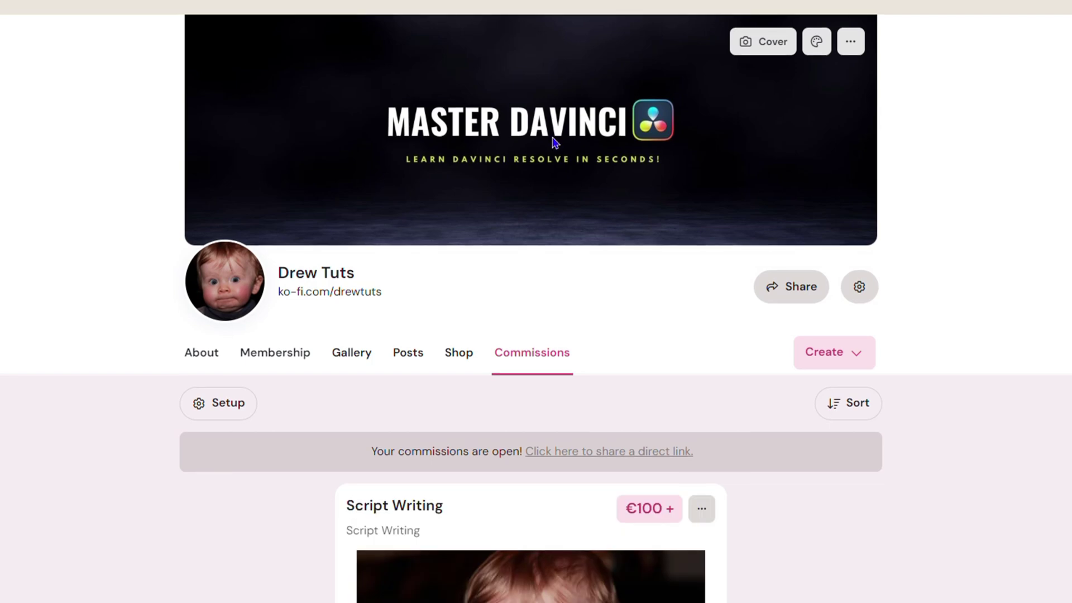
# - Switch from Shop back to the Commissions tab and scroll to the €100+ Script Writing card
pyautogui.scroll(-1, 551, 161)
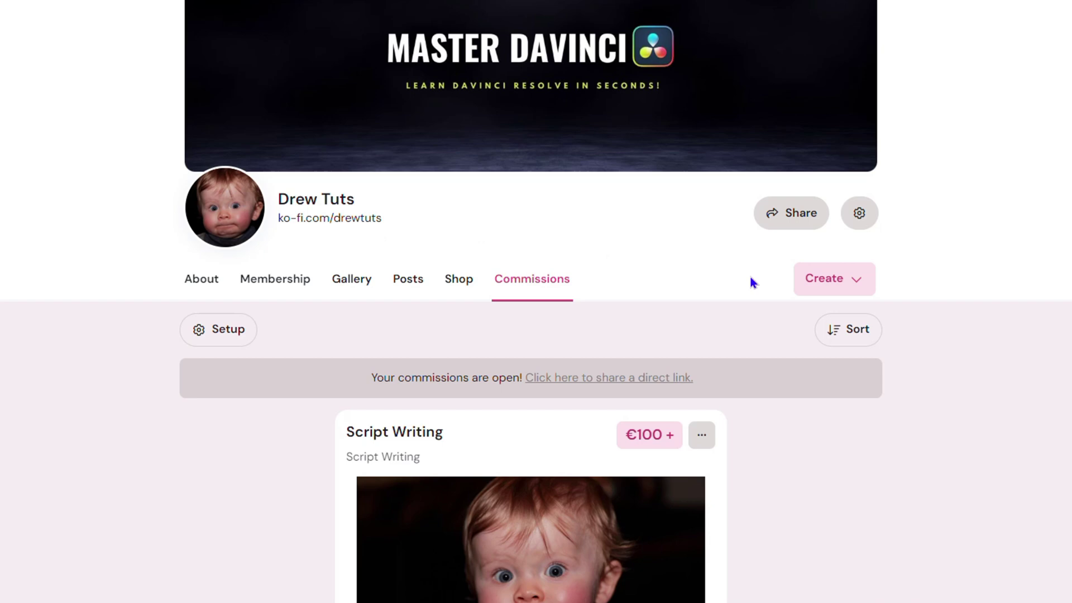
pyautogui.click(467, 287)
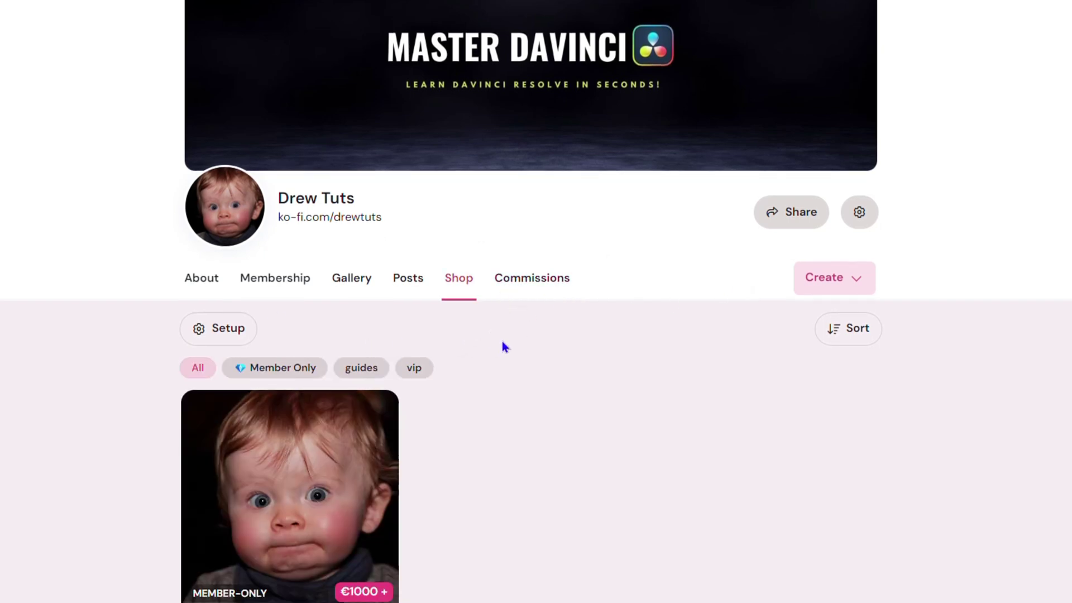
pyautogui.scroll(-4, 505, 344)
pyautogui.scroll(5, 564, 327)
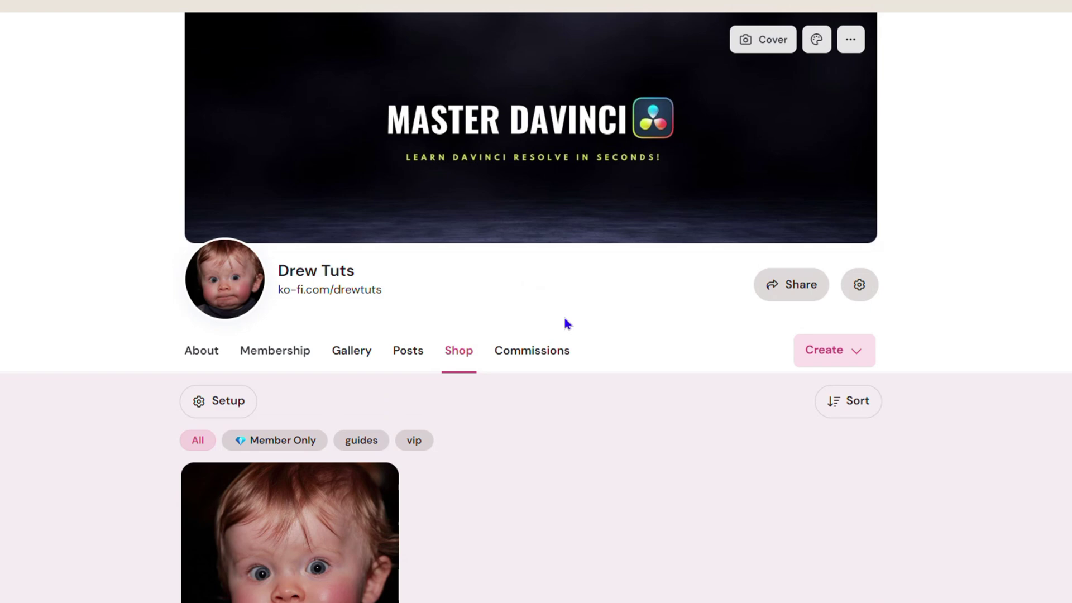
pyautogui.click(530, 349)
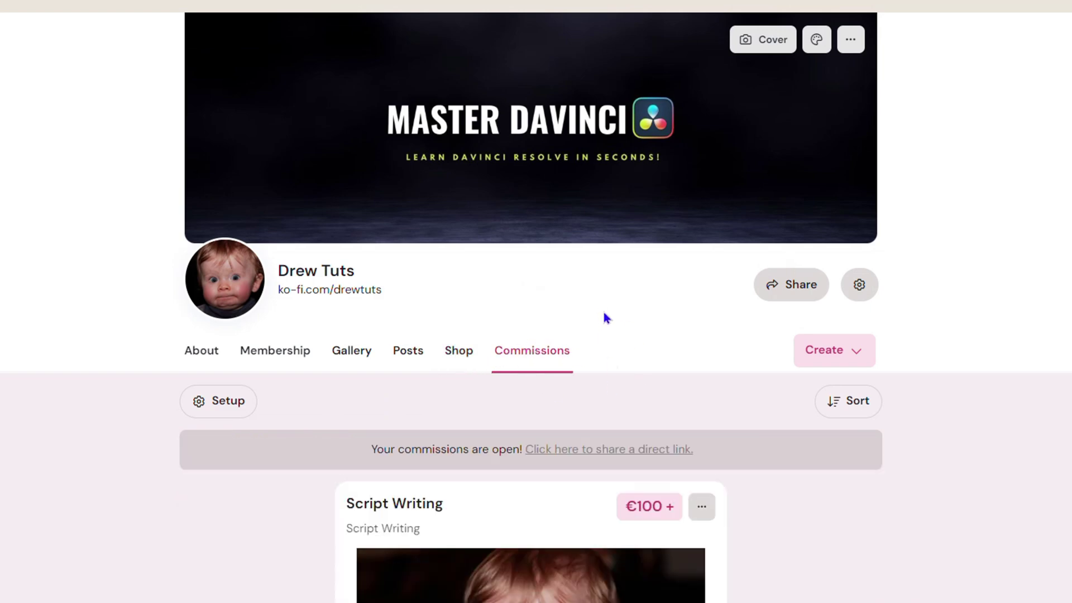
pyautogui.scroll(-4, 600, 316)
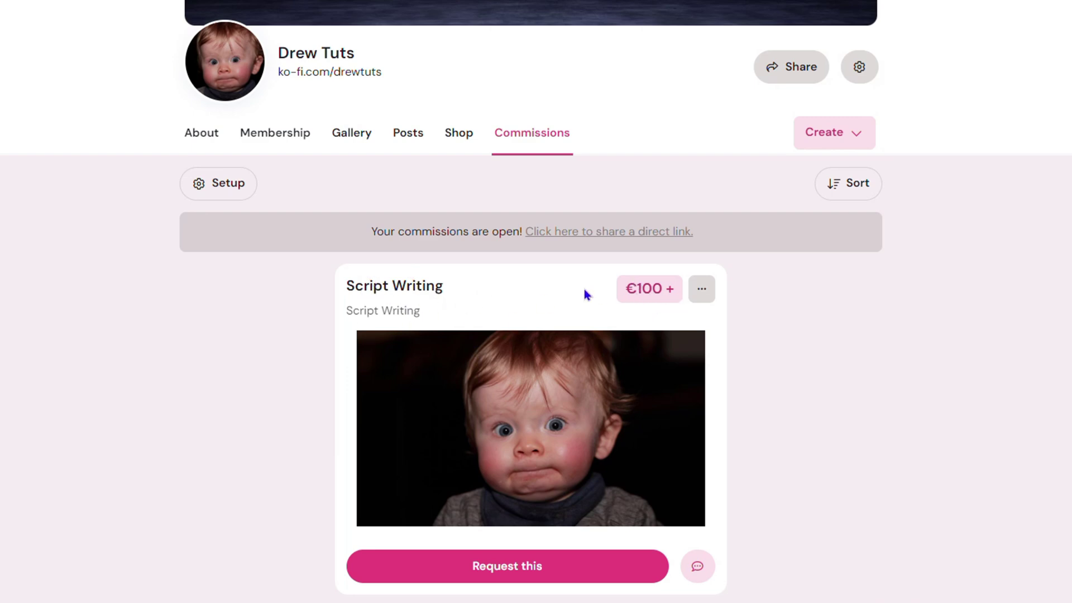
pyautogui.scroll(-4, 585, 294)
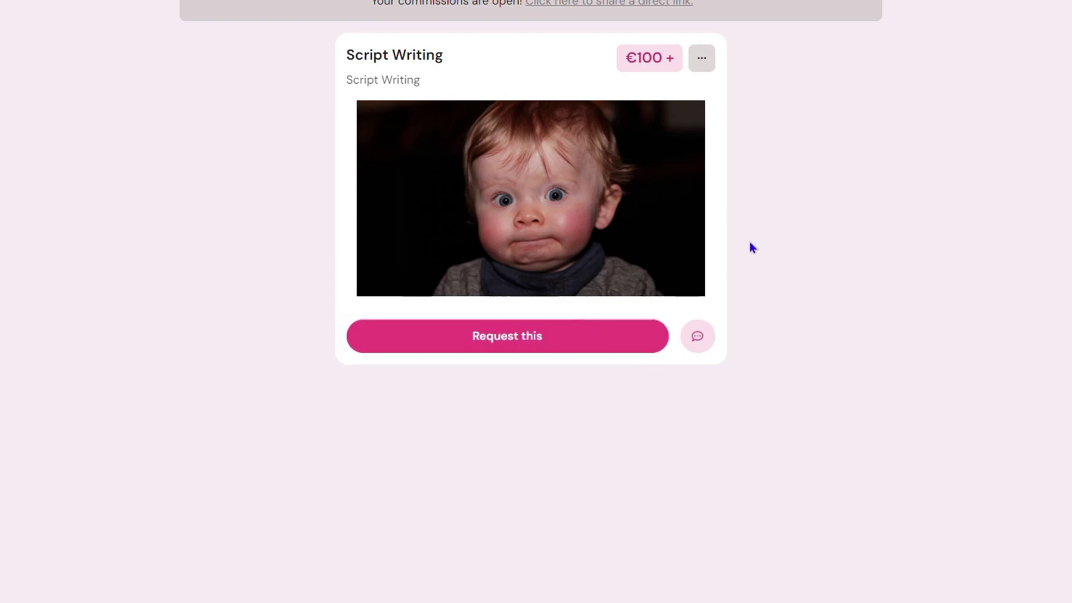
# - Request Script Writing with description 'Script Writing' and a €100 payment, then go to checkout
pyautogui.click(518, 345)
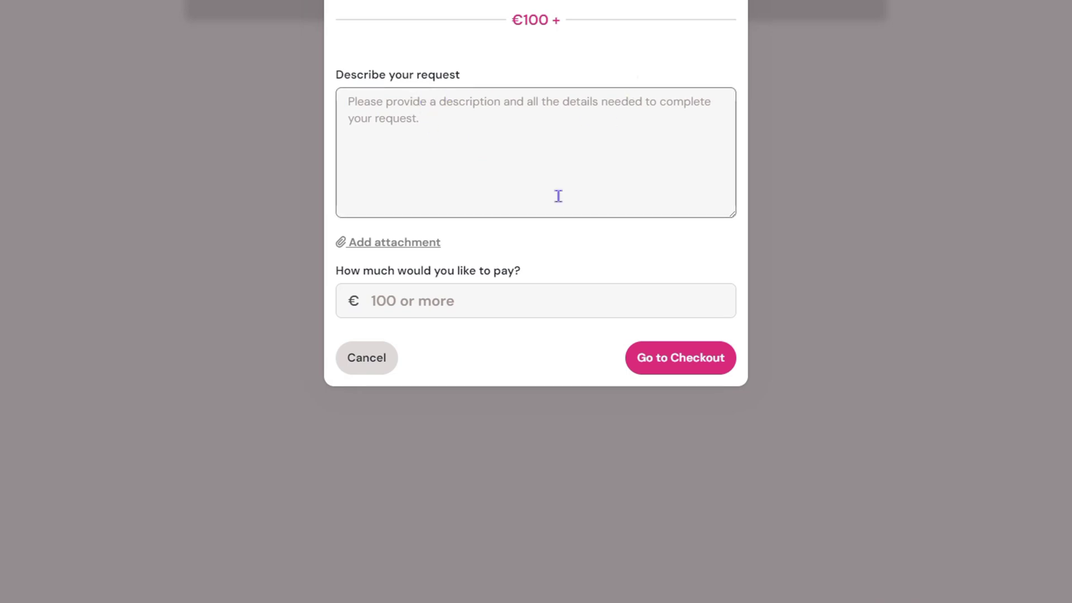
pyautogui.click(423, 301)
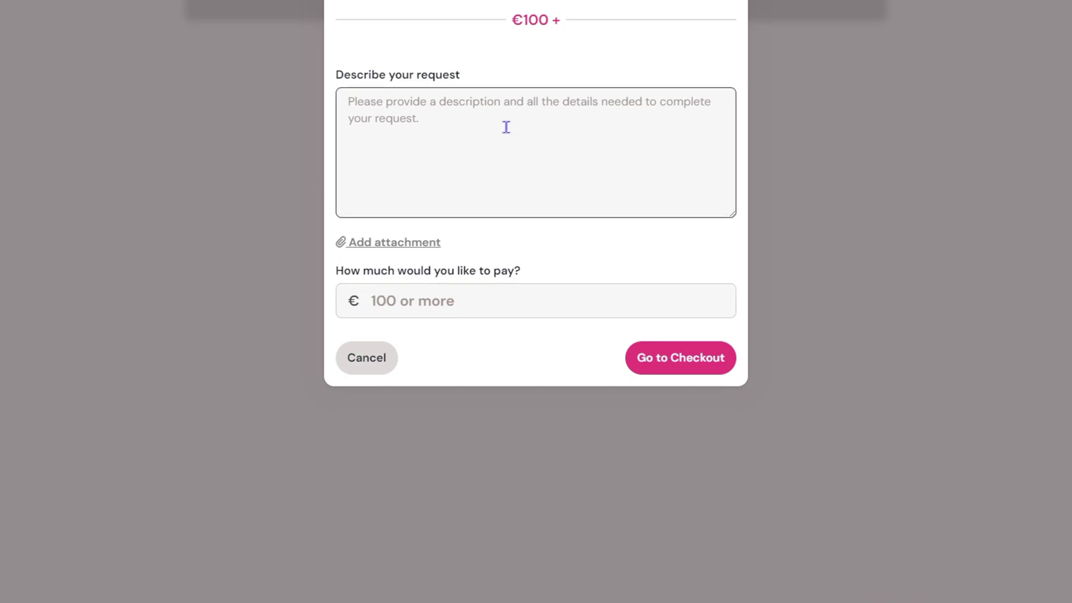
pyautogui.write('Script Writing')
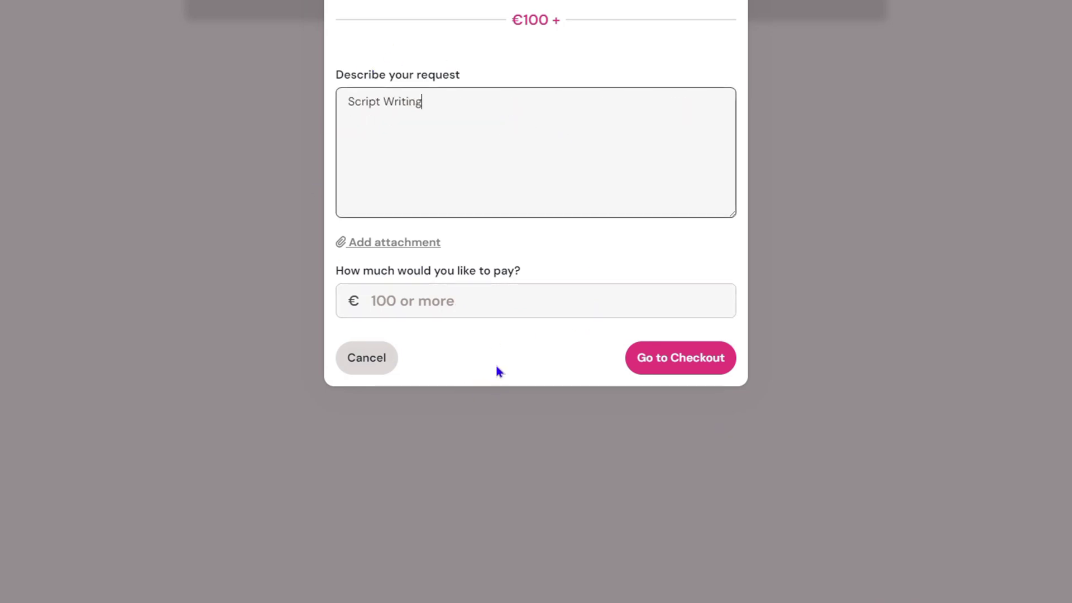
pyautogui.scroll(2, 577, 253)
pyautogui.click(705, 438)
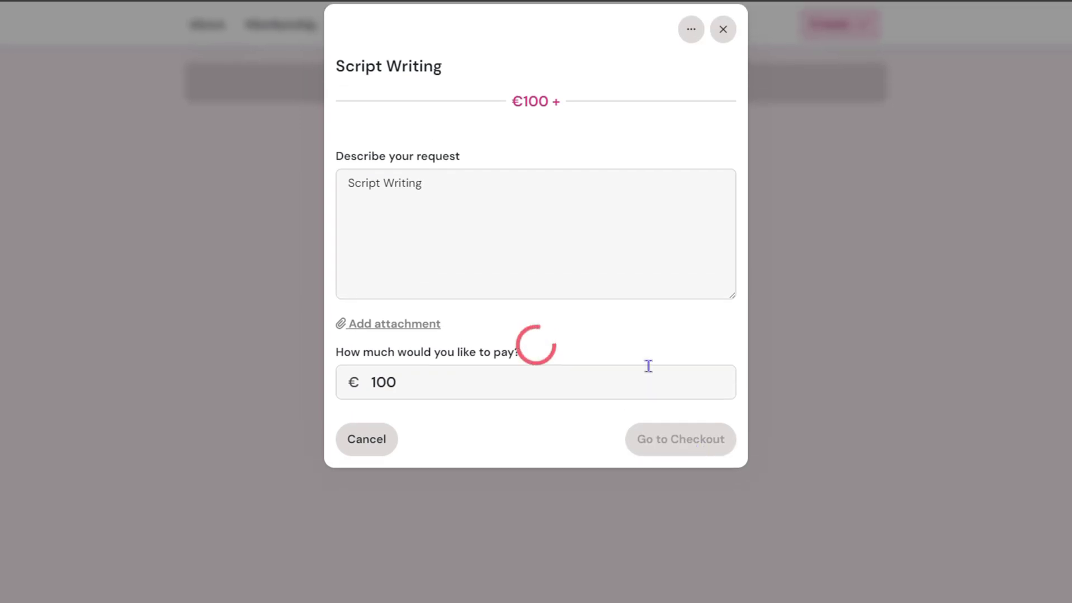